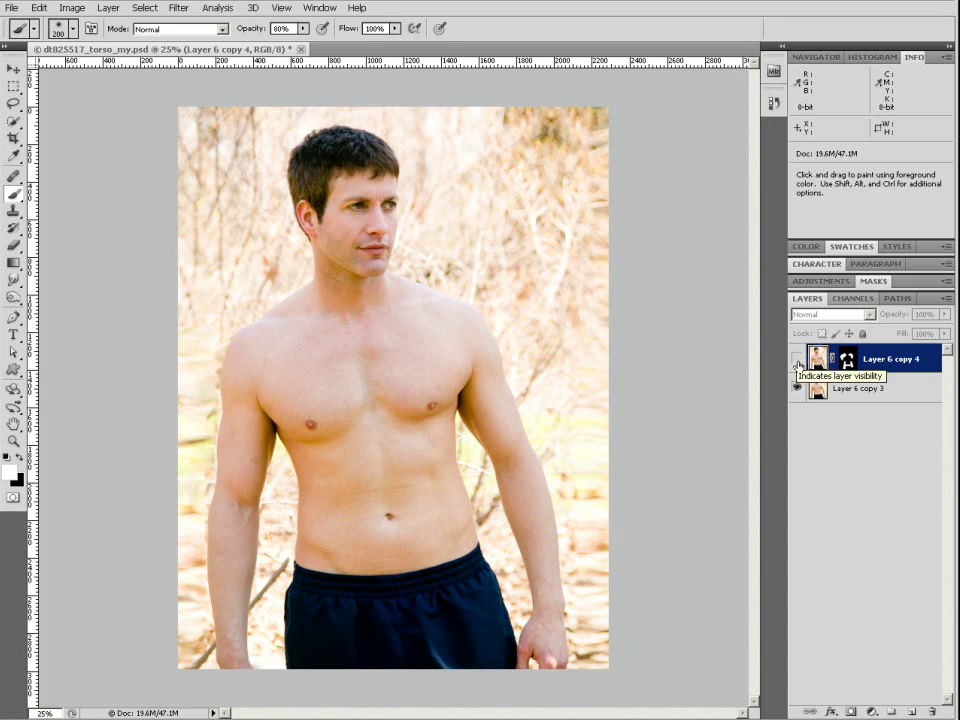
Preview and hide Layer 6 copy 4, move it below Layer 6 copy 3, and duplicate Layer 6 copy 3
left_click(797, 359)
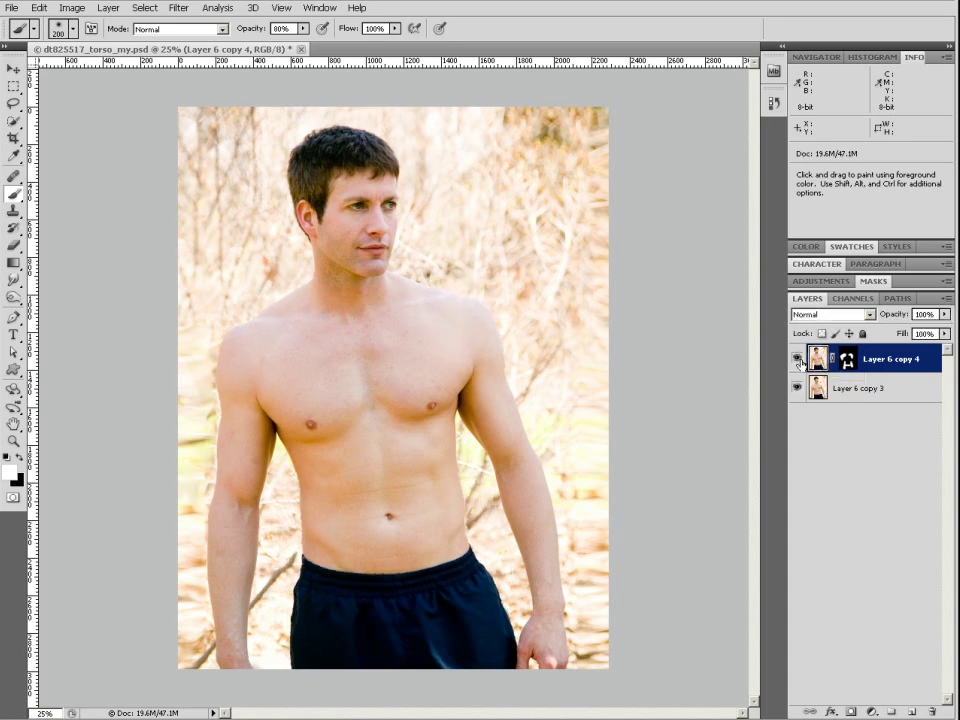
left_click(797, 359)
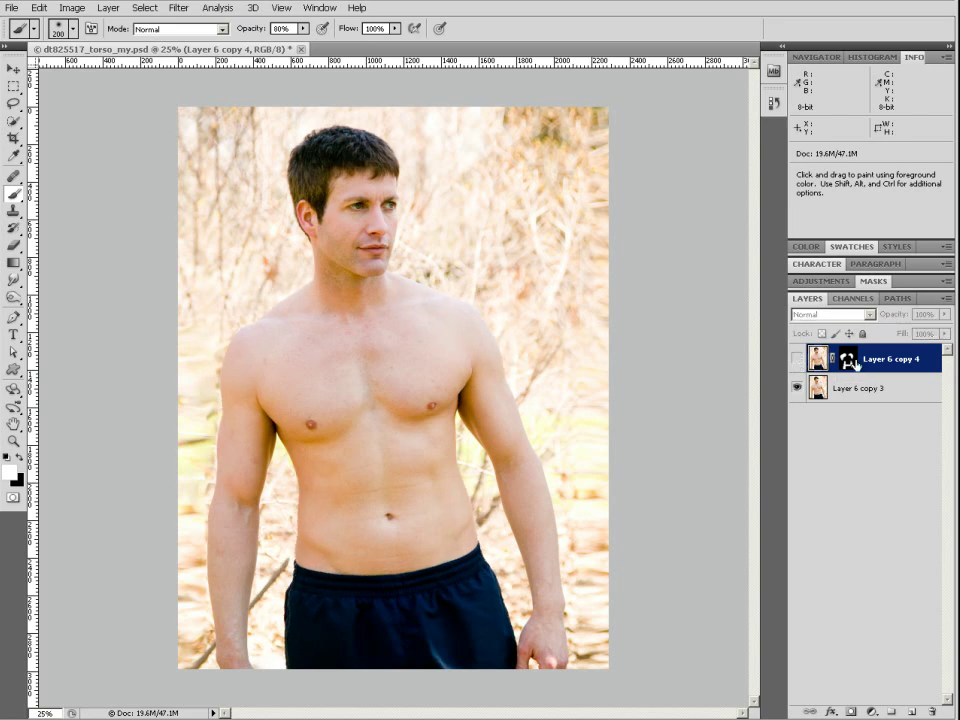
left_click_drag(877, 362, 882, 410)
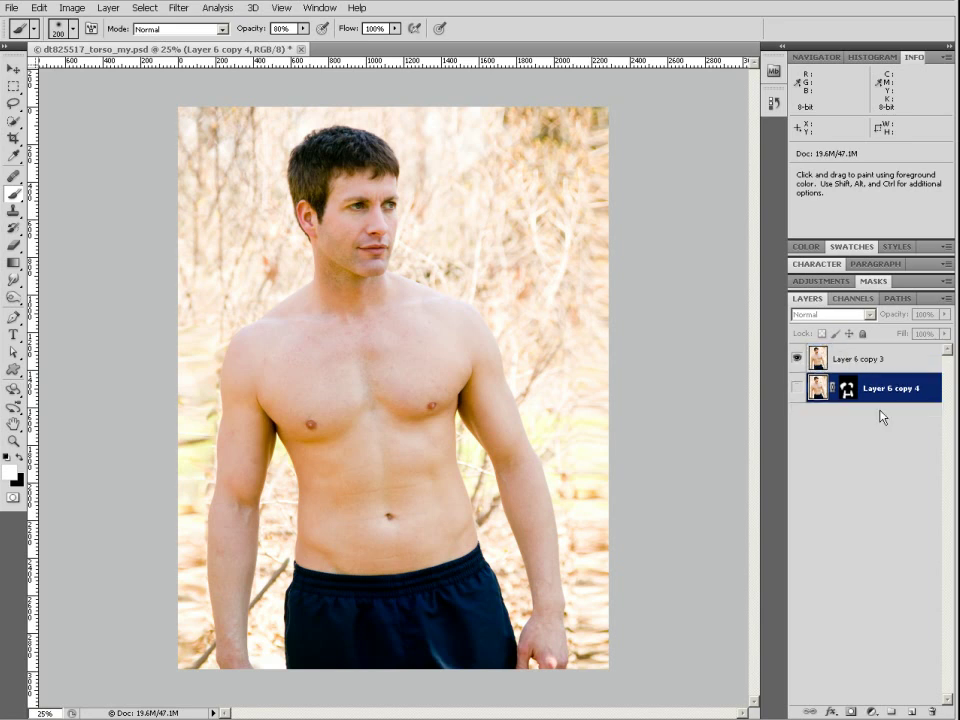
left_click(857, 360)
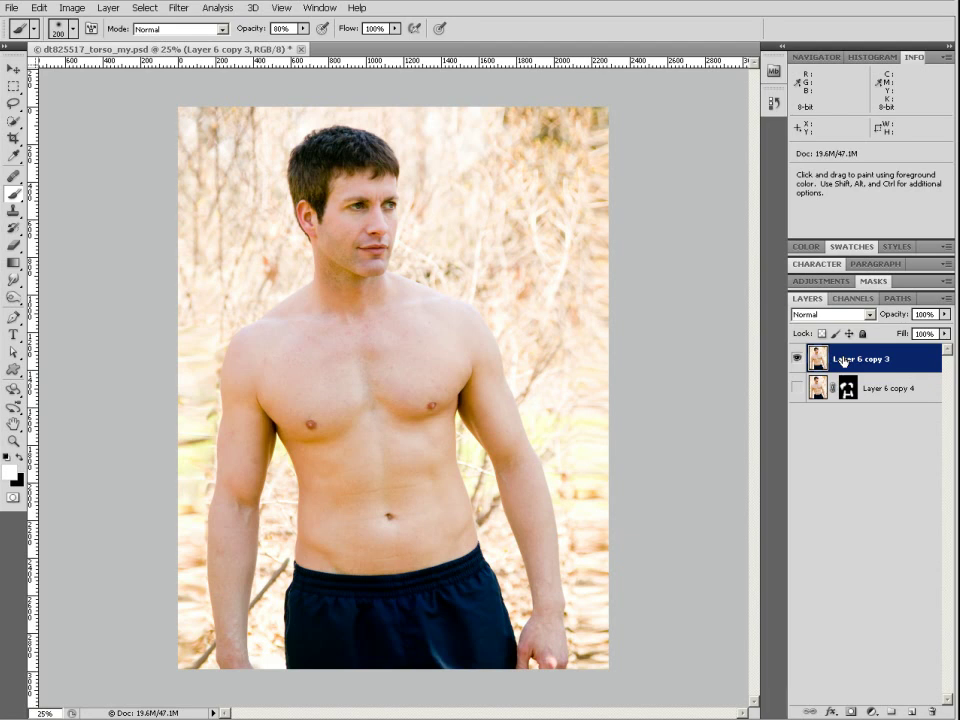
key("ctrl+j")
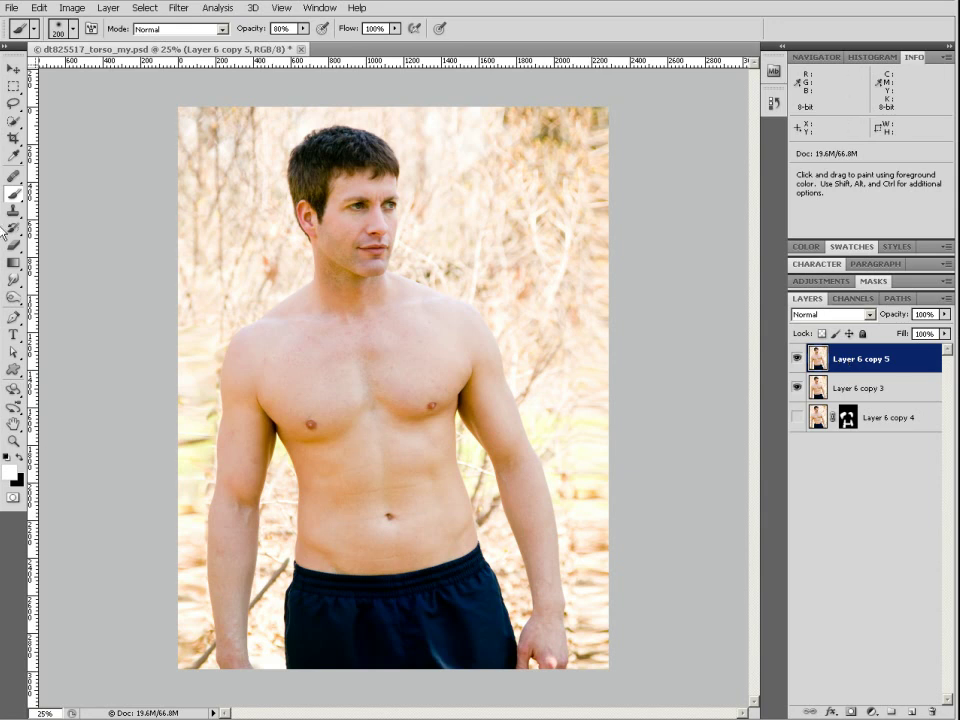
Start Puppet Warp on the duplicated layer and place pins just outside both shoulders and both sides of the waist
left_click(40, 9)
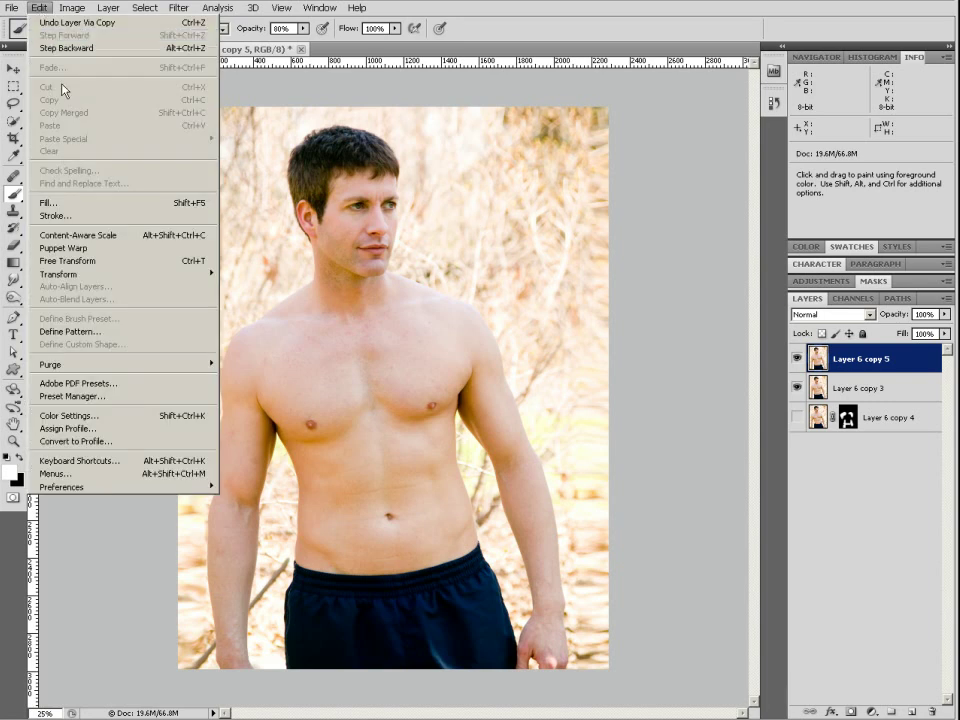
left_click(119, 251)
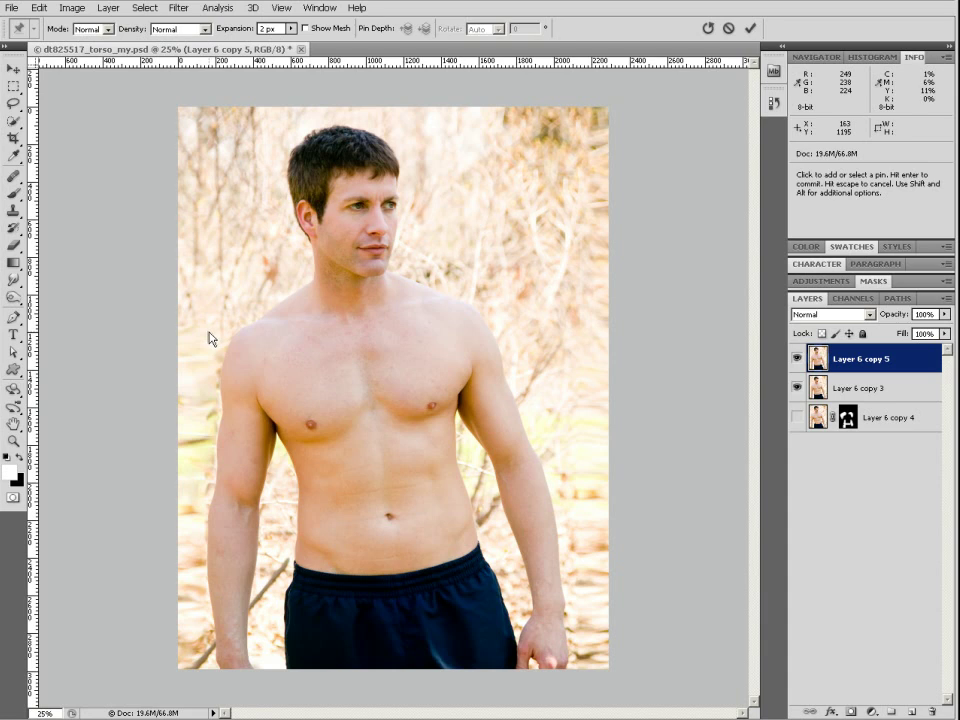
left_click(38, 10)
left_click(38, 10)
left_click(217, 331)
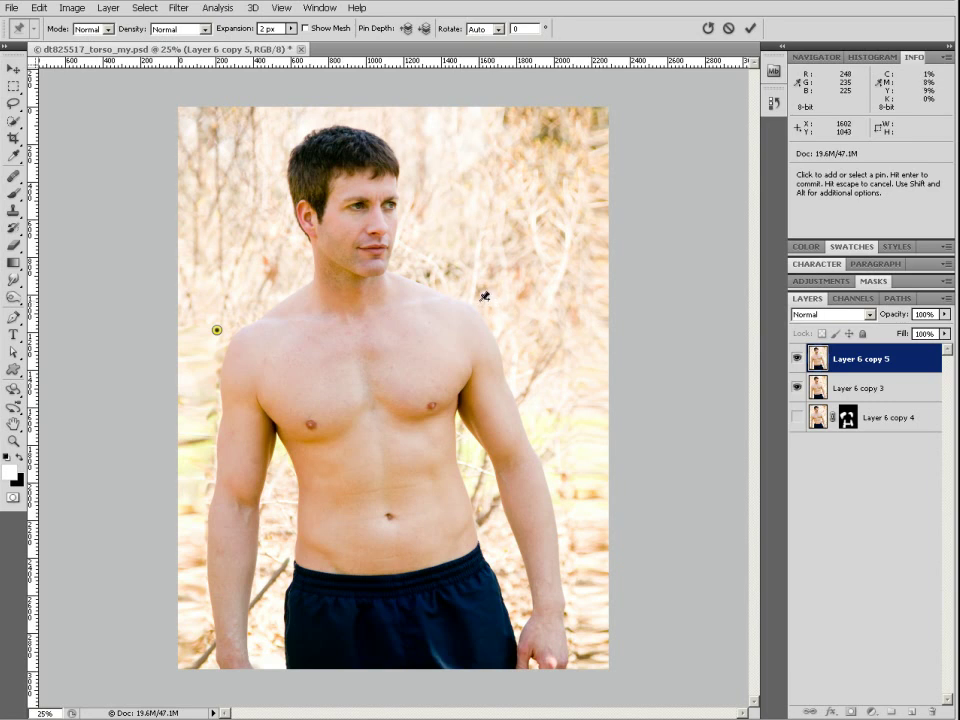
left_click(479, 296)
left_click(492, 543)
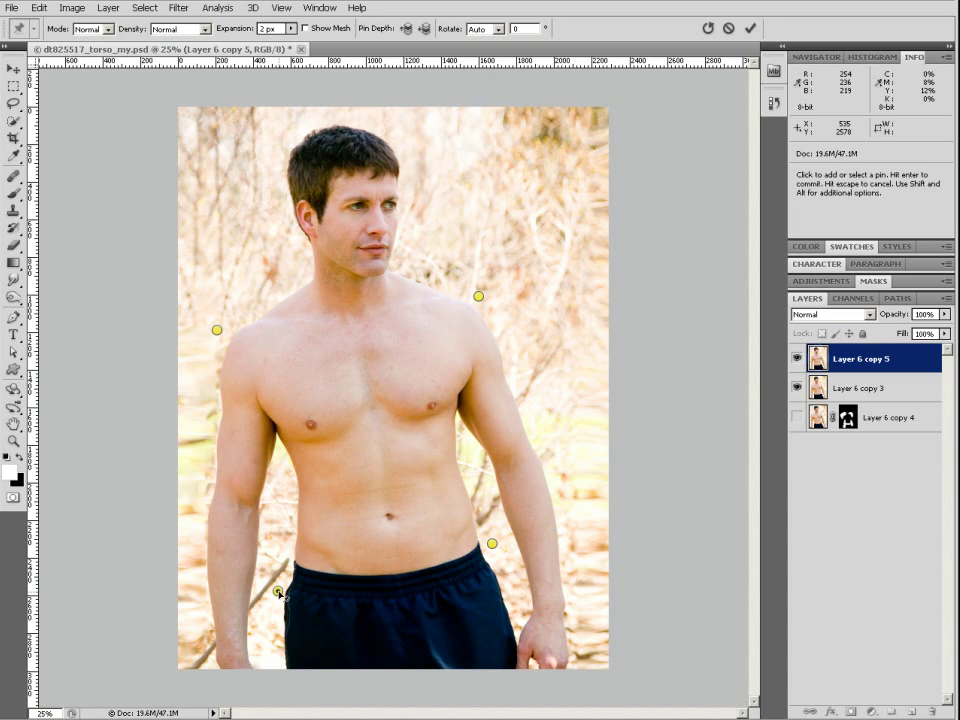
left_click(278, 591)
Anchor the figure with more Puppet Warp pins on the hand, shorts, mid-torso, base of the neck and top of the head
left_click(549, 631)
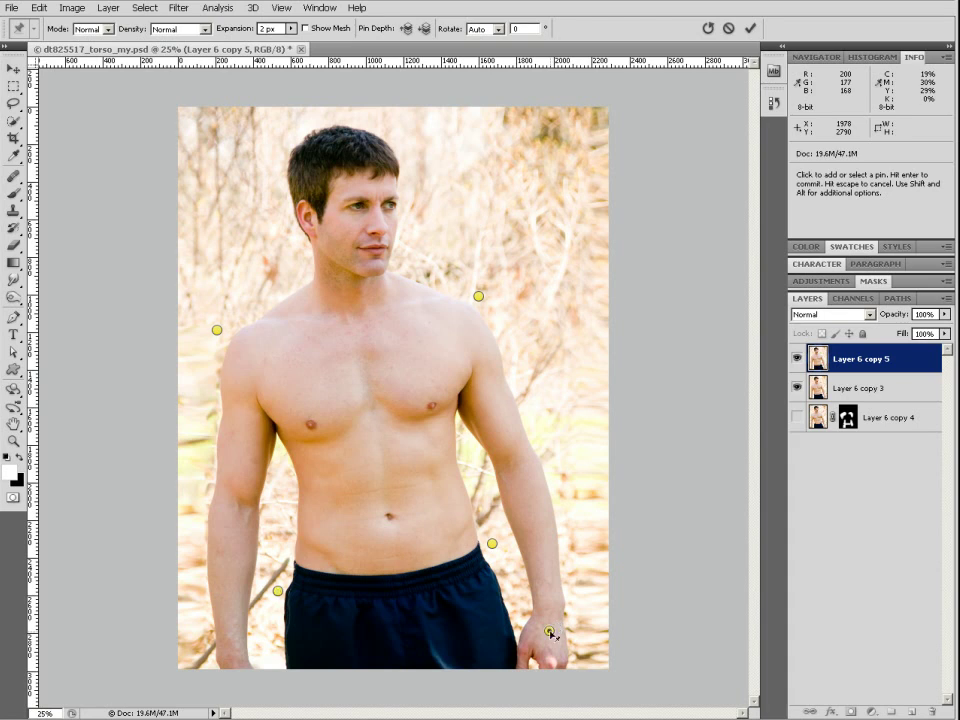
left_click(398, 621)
left_click(379, 452)
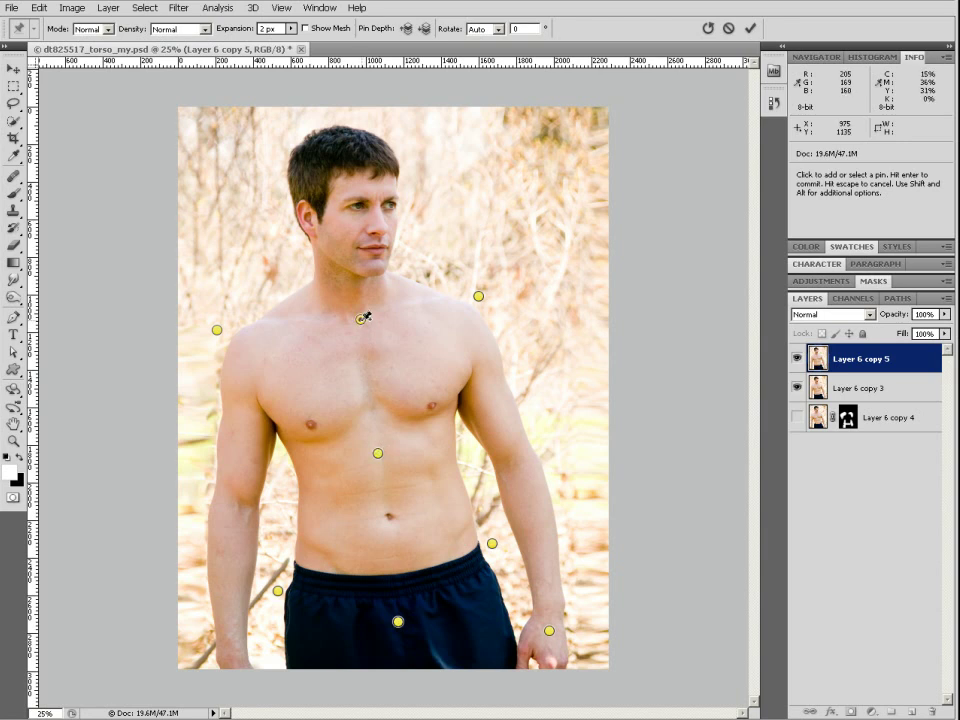
left_click(360, 319)
left_click(346, 128)
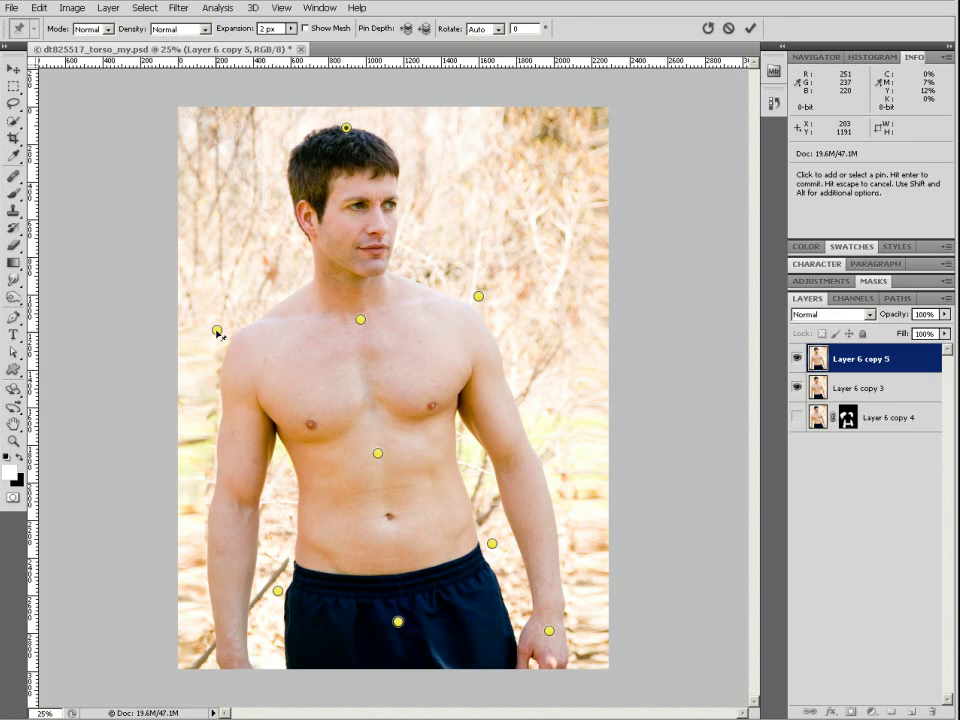
Move the two shoulder pins slightly outward and the two waist pins slightly inward, and apply the puppet warp
left_click_drag(217, 332, 206, 331)
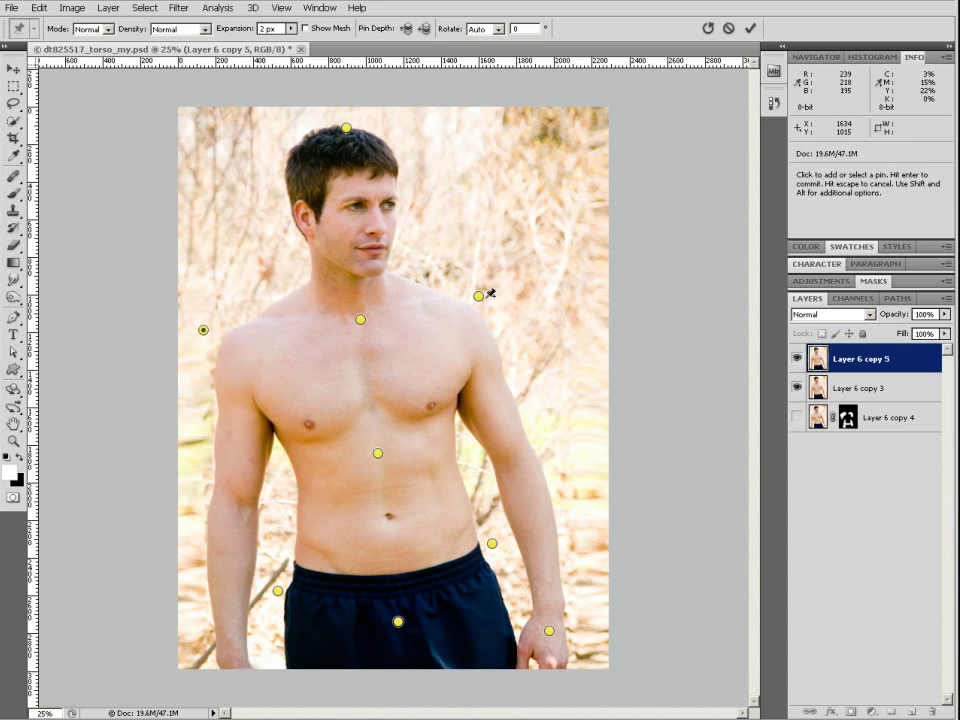
left_click_drag(481, 299, 494, 292)
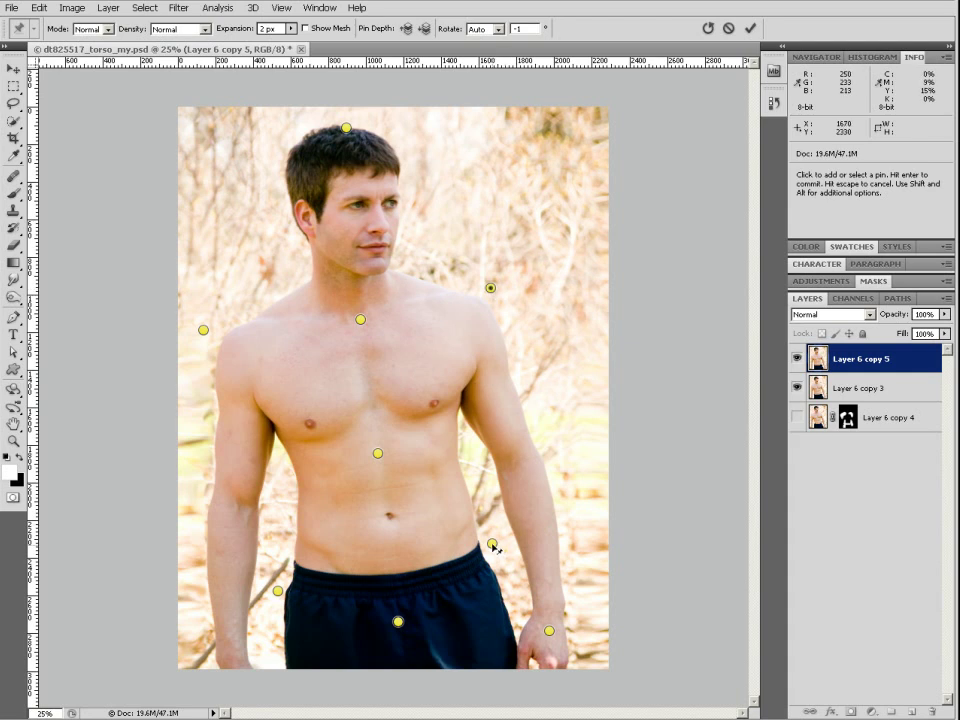
left_click_drag(494, 548, 482, 549)
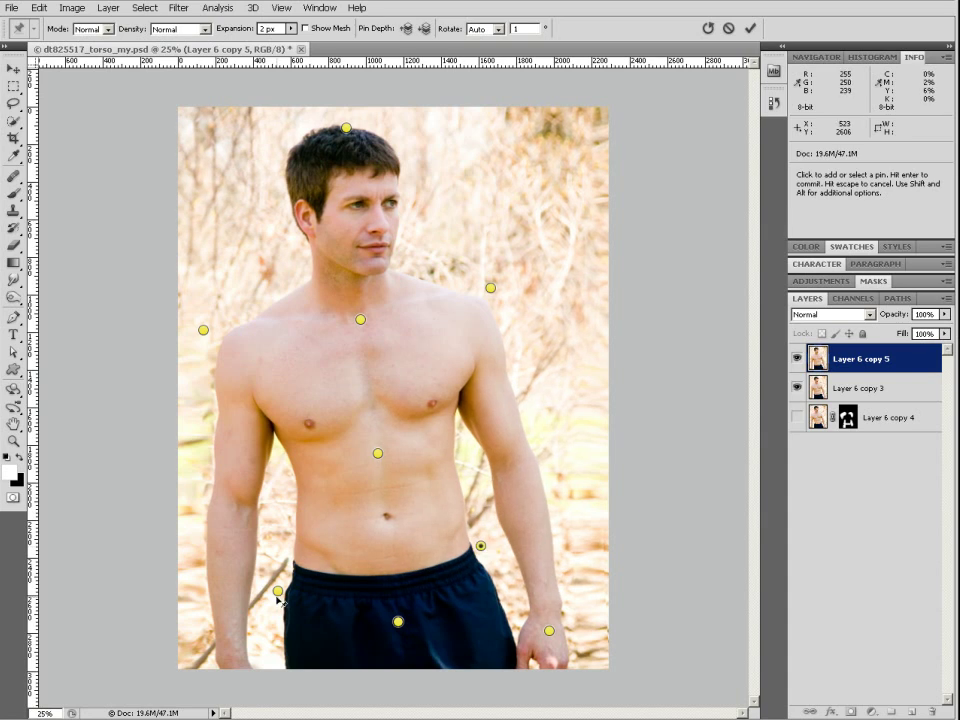
left_click(279, 591)
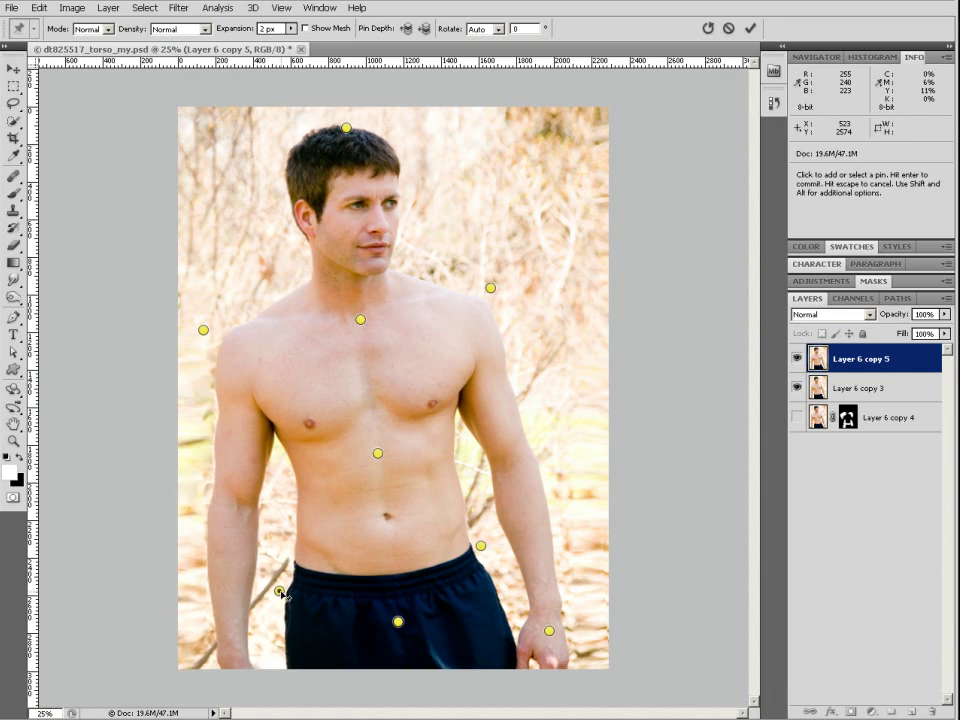
left_click_drag(281, 592, 290, 595)
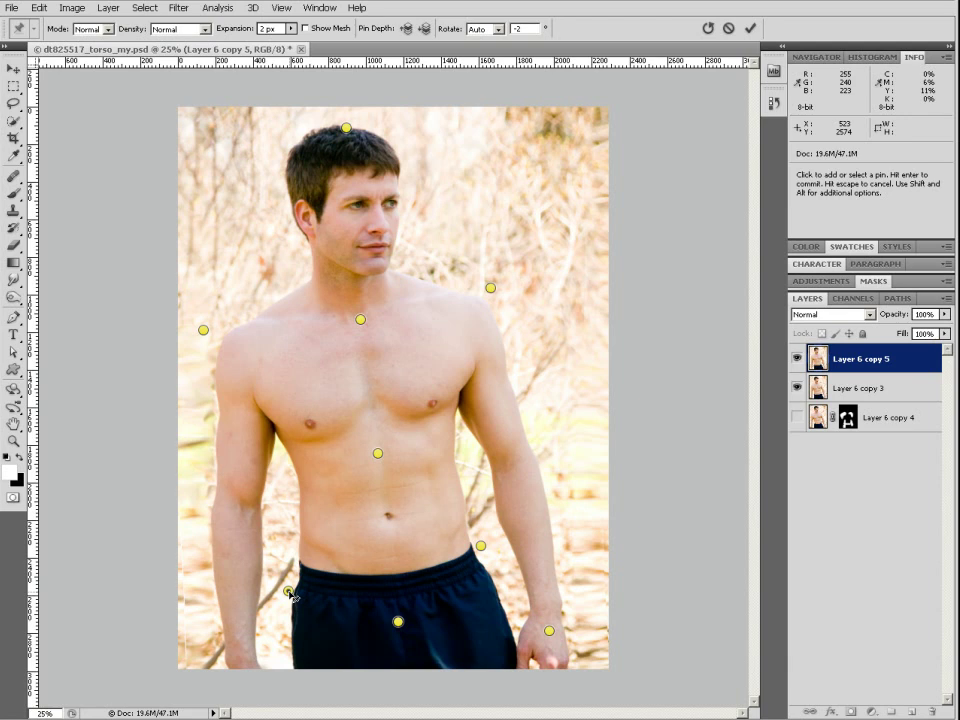
left_click_drag(291, 596, 289, 594)
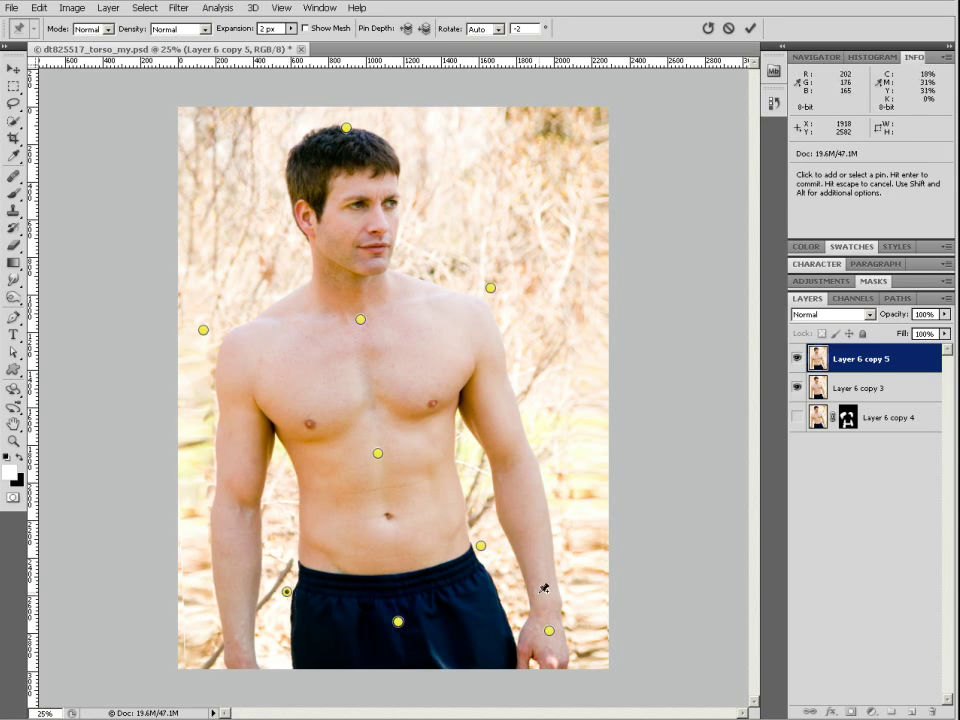
left_click(751, 31)
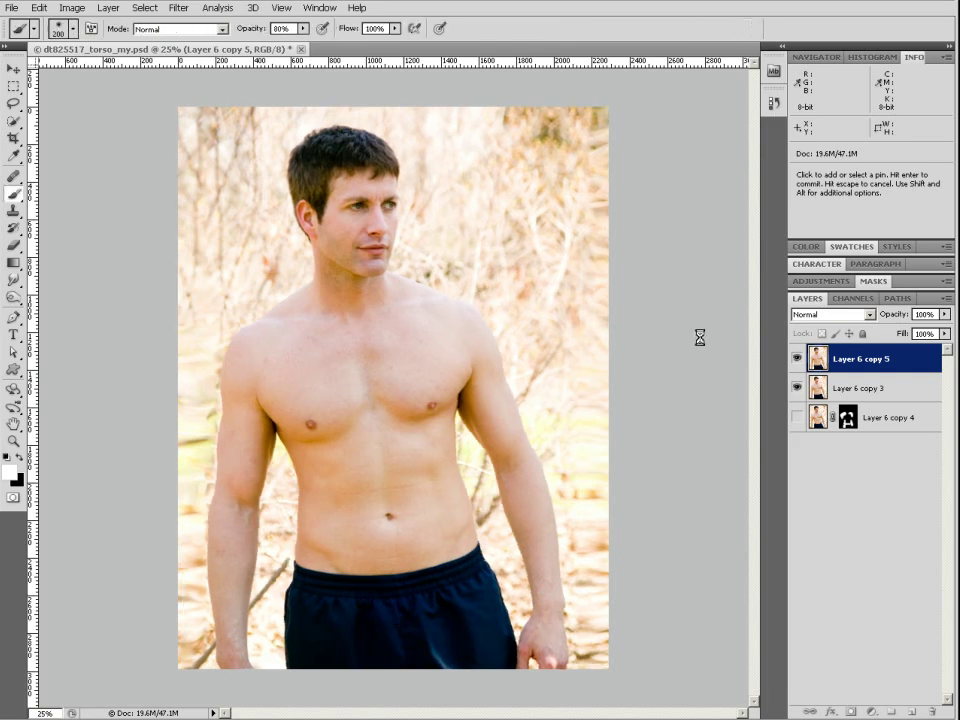
Compare the warped figure with the original, and add a black layer mask to Layer 6 copy 5 to hide the warp
left_click(797, 359)
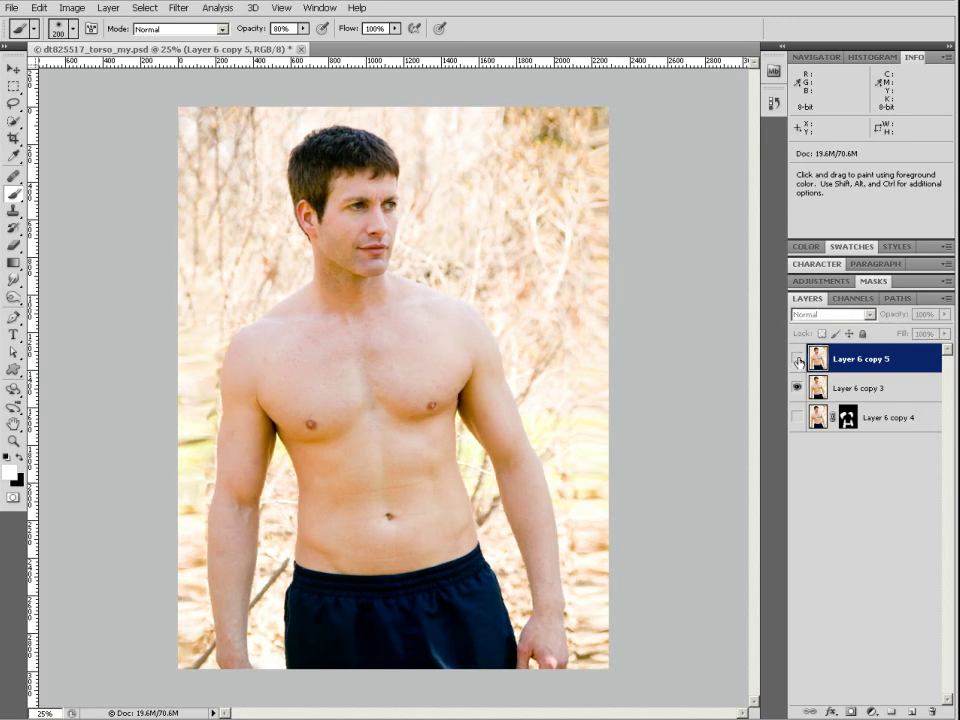
left_click(797, 359)
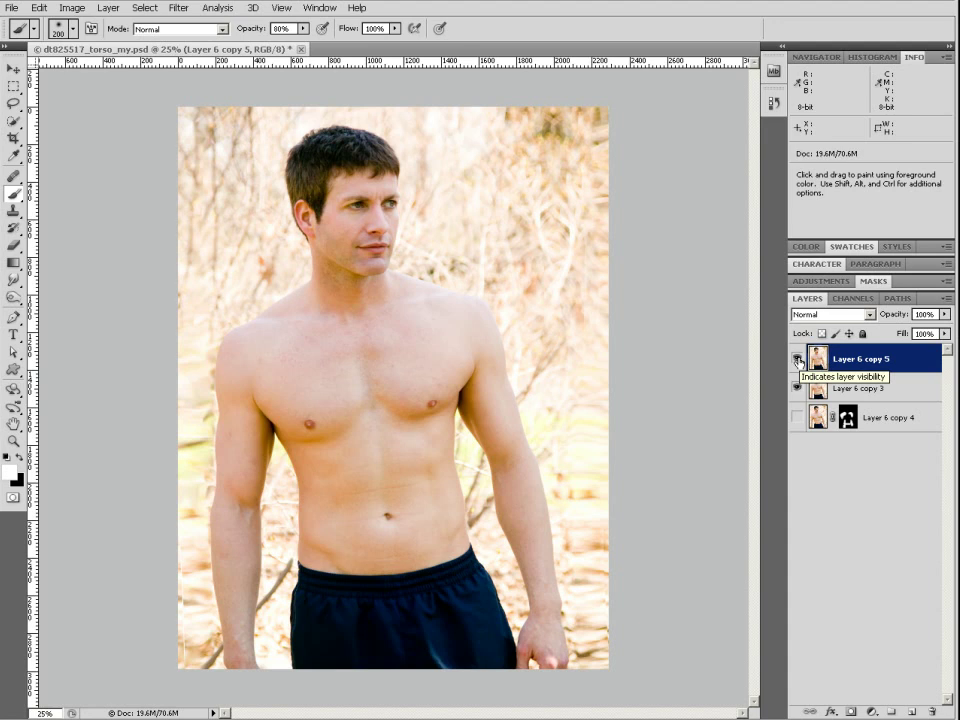
left_click(797, 359)
left_click(797, 359)
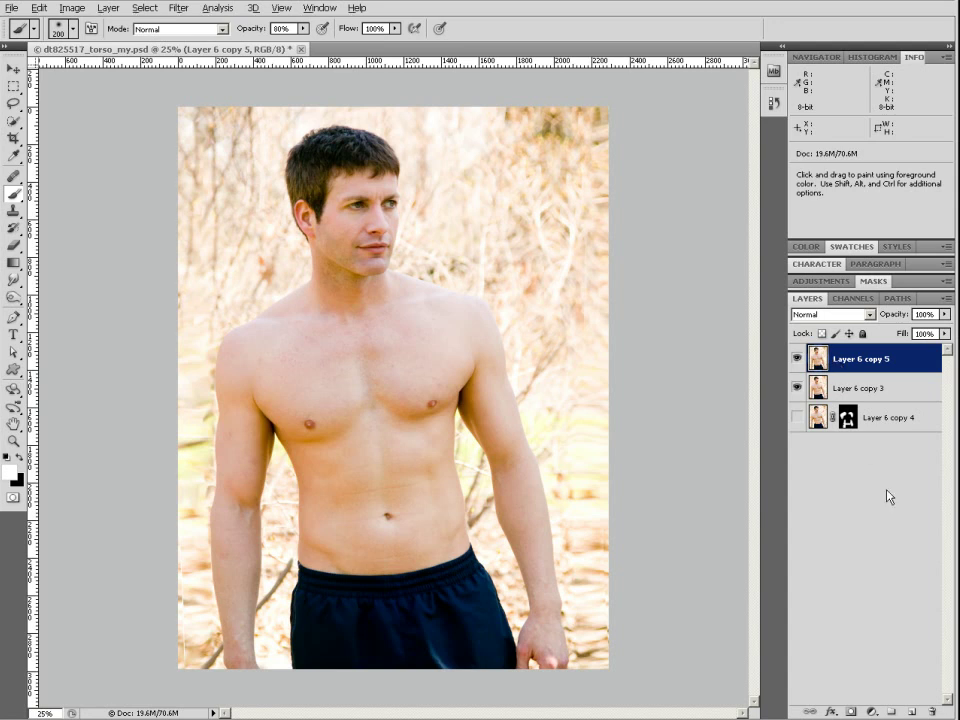
left_click(849, 712, "alt")
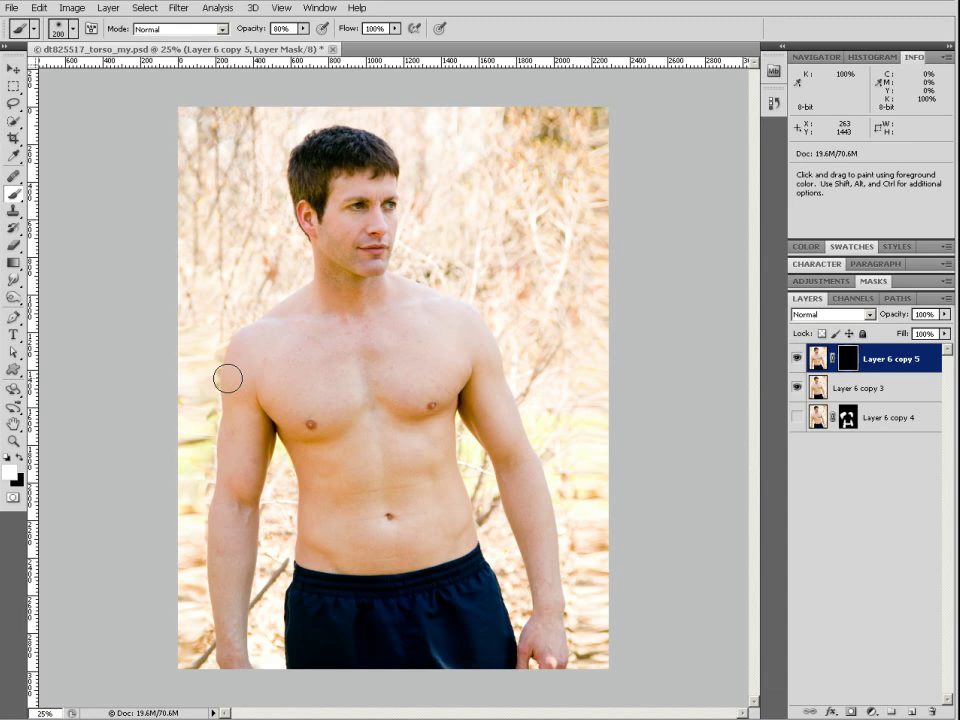
Paint the mask white at 80% opacity with the 200 px brush over both shoulders, the neck side and both sides of the waist
mouse_move(228, 378)
left_mouse_down()
mouse_move(236, 337)
mouse_move(287, 312)
mouse_move(244, 328)
mouse_move(313, 297)
mouse_move(222, 350)
mouse_move(224, 373)
mouse_move(243, 338)
mouse_move(231, 353)
mouse_move(277, 321)
mouse_move(250, 325)
mouse_move(227, 363)
mouse_move(239, 416)
mouse_move(226, 374)
mouse_move(232, 447)
mouse_move(227, 371)
mouse_move(248, 327)
mouse_move(233, 387)
mouse_move(240, 445)
mouse_move(231, 339)
left_mouse_up()
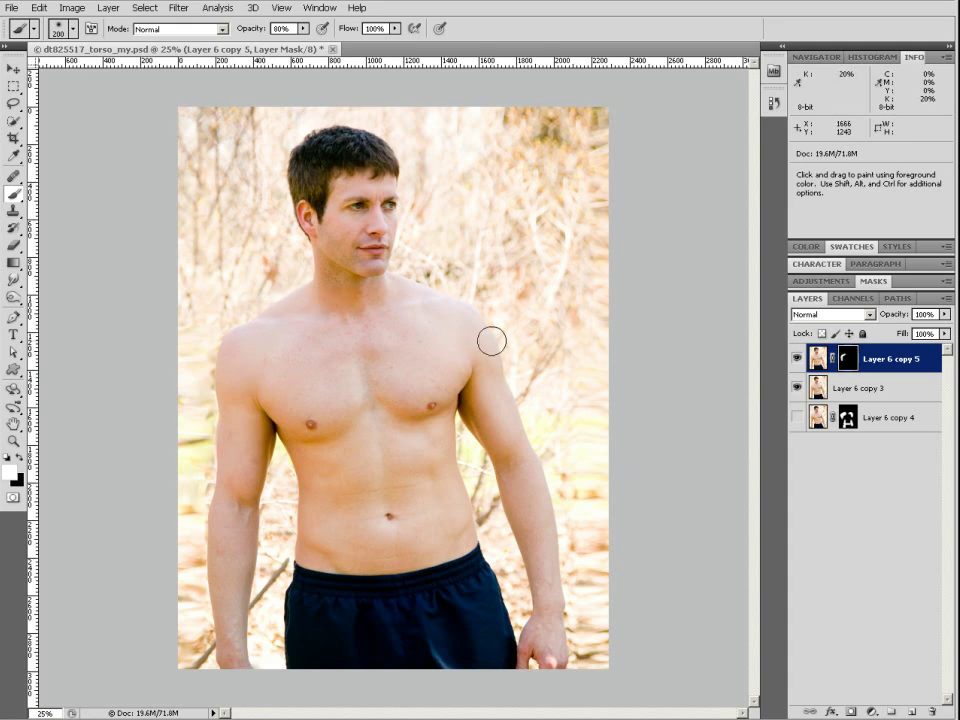
mouse_move(454, 291)
left_mouse_down()
mouse_move(452, 281)
mouse_move(399, 291)
mouse_move(426, 276)
left_mouse_up()
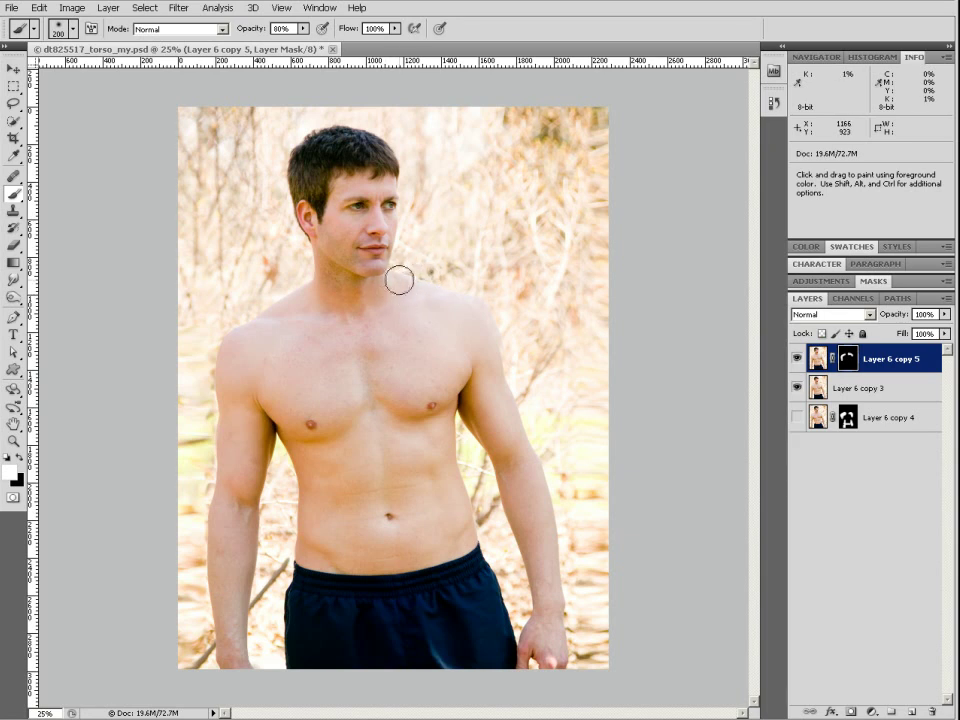
left_click_drag(403, 259, 399, 313)
mouse_move(503, 297)
left_mouse_down()
mouse_move(507, 333)
mouse_move(513, 416)
left_mouse_up()
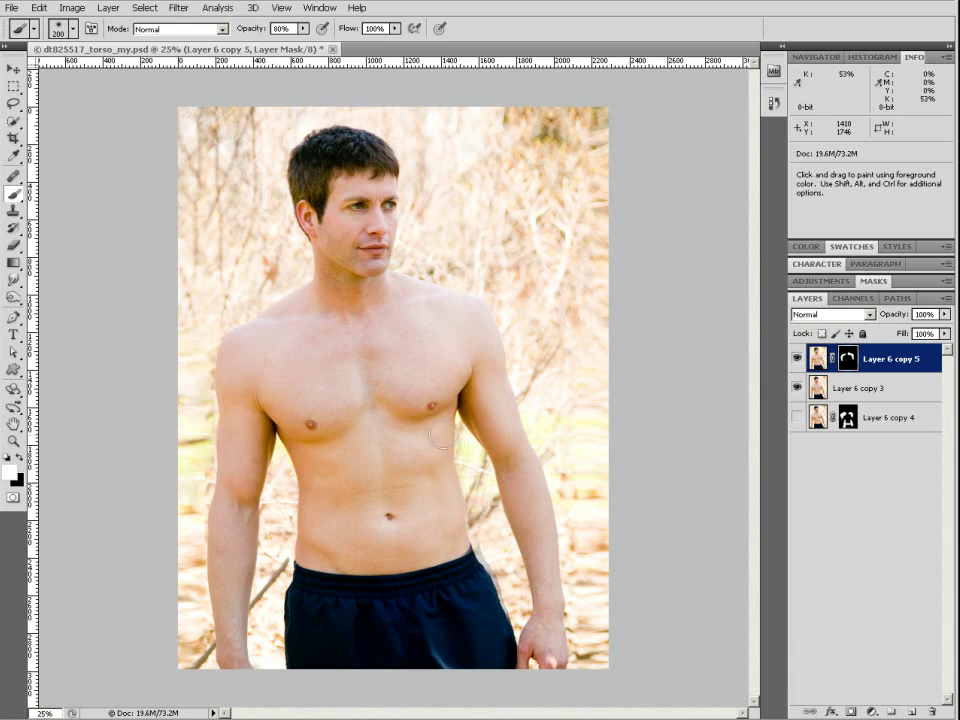
left_click_drag(472, 541, 484, 580)
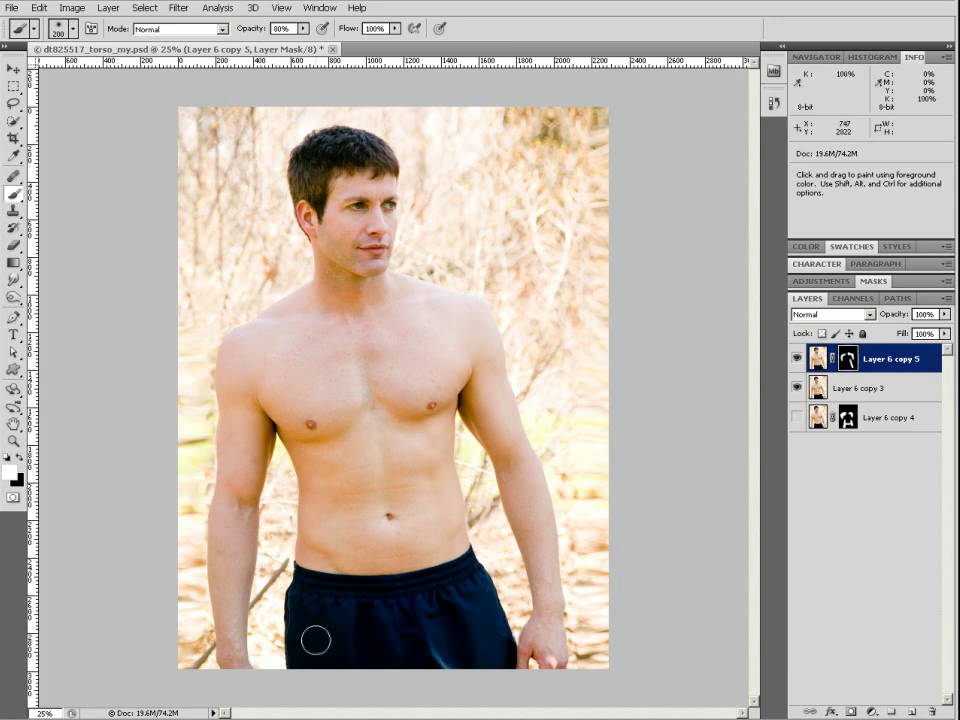
mouse_move(292, 659)
left_mouse_down()
mouse_move(311, 553)
mouse_move(312, 573)
mouse_move(308, 493)
mouse_move(312, 563)
mouse_move(299, 582)
left_mouse_up()
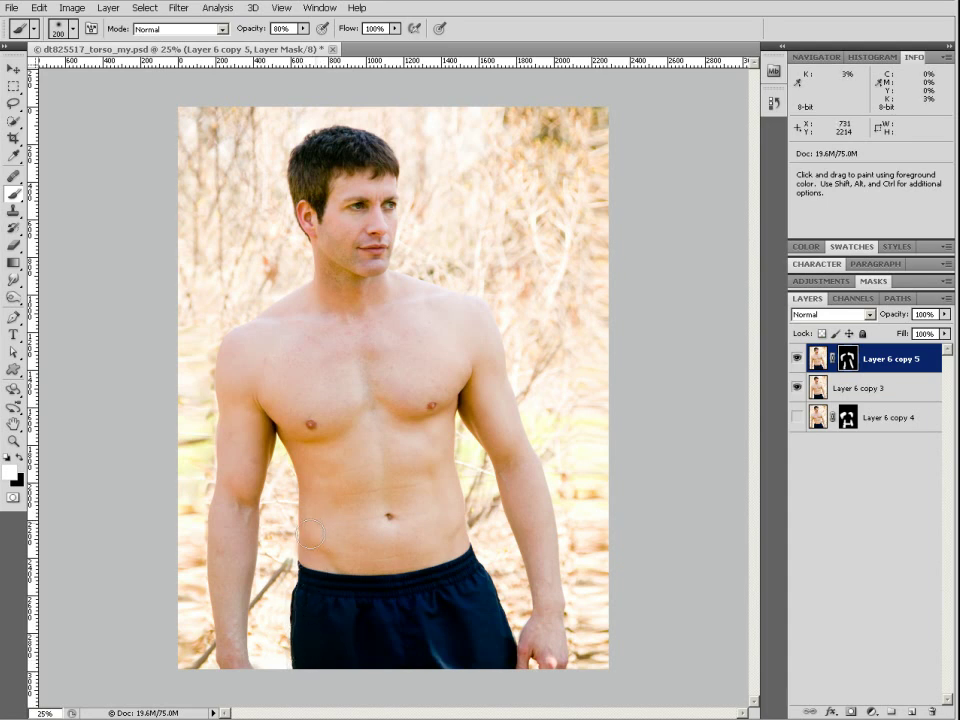
Mask out the doubled branch beside the waistband with black, using a 20 px brush in a close-up view
left_click(14, 442)
left_click_drag(269, 548, 326, 604)
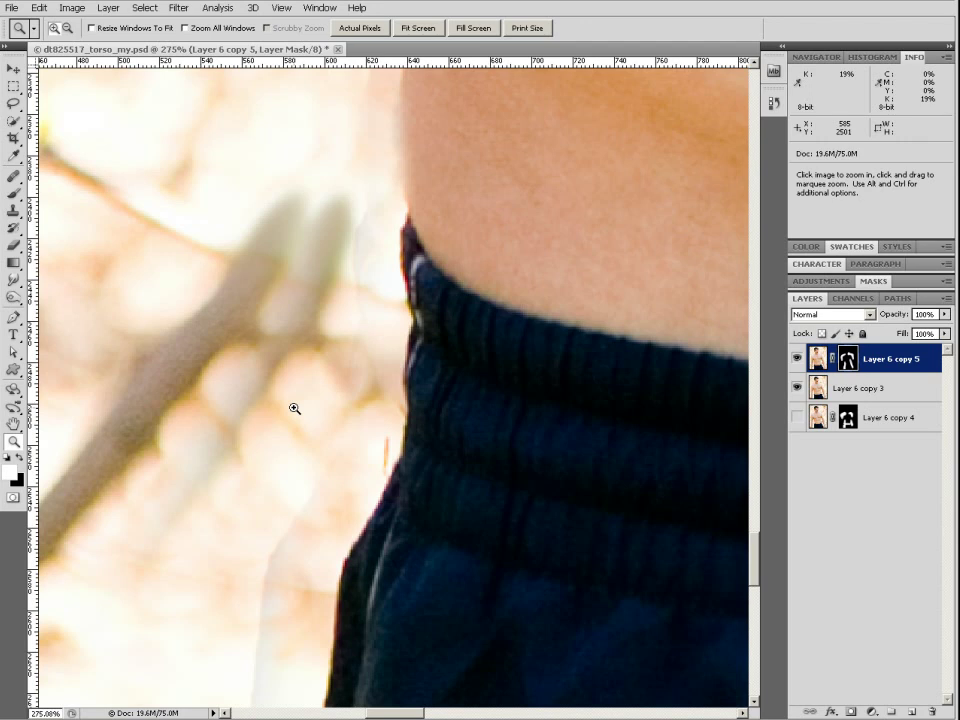
key("x")
key("b")
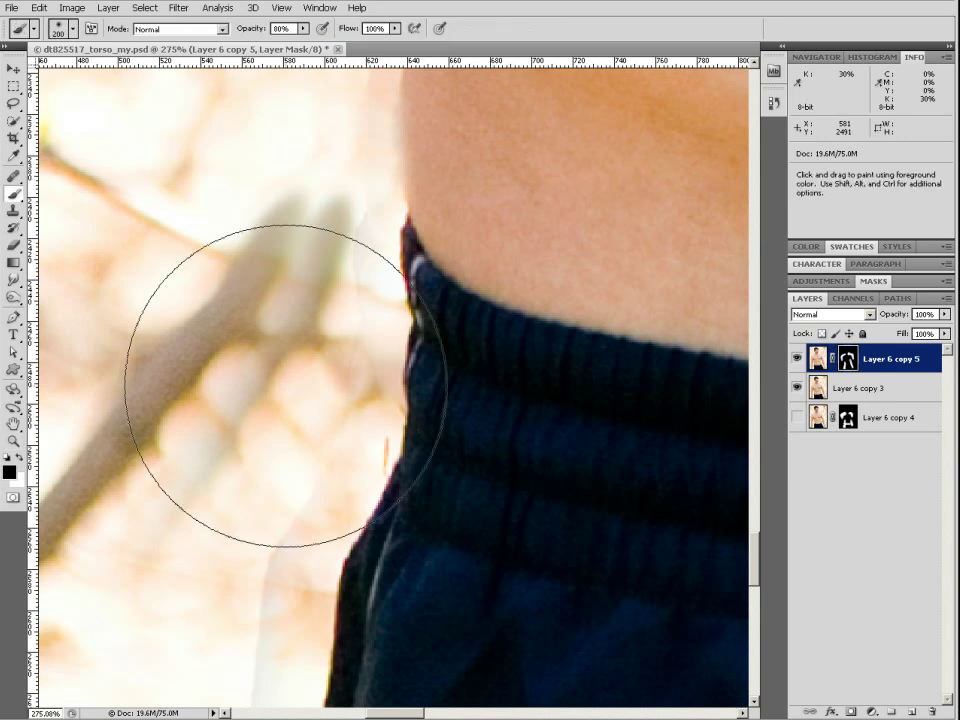
key("bracketleft")
key("bracketleft")
key("bracketleft")
key("bracketleft")
key("bracketleft")
key("bracketleft")
key("bracketleft")
key("bracketleft")
key("bracketleft")
key("bracketleft")
key("bracketleft")
key("bracketleft")
key("bracketleft")
key("bracketleft")
key("bracketleft")
left_click_drag(276, 406, 225, 465)
mouse_move(272, 382)
left_mouse_down()
mouse_move(315, 312)
mouse_move(337, 204)
mouse_move(331, 275)
mouse_move(317, 289)
mouse_move(315, 246)
mouse_move(286, 332)
mouse_move(290, 350)
mouse_move(329, 349)
mouse_move(352, 329)
mouse_move(364, 311)
mouse_move(365, 227)
left_mouse_up()
Switch the mask painting colour to white, examine both sides of the waist and the waistband in close-up, and fit the whole image in view
key("x")
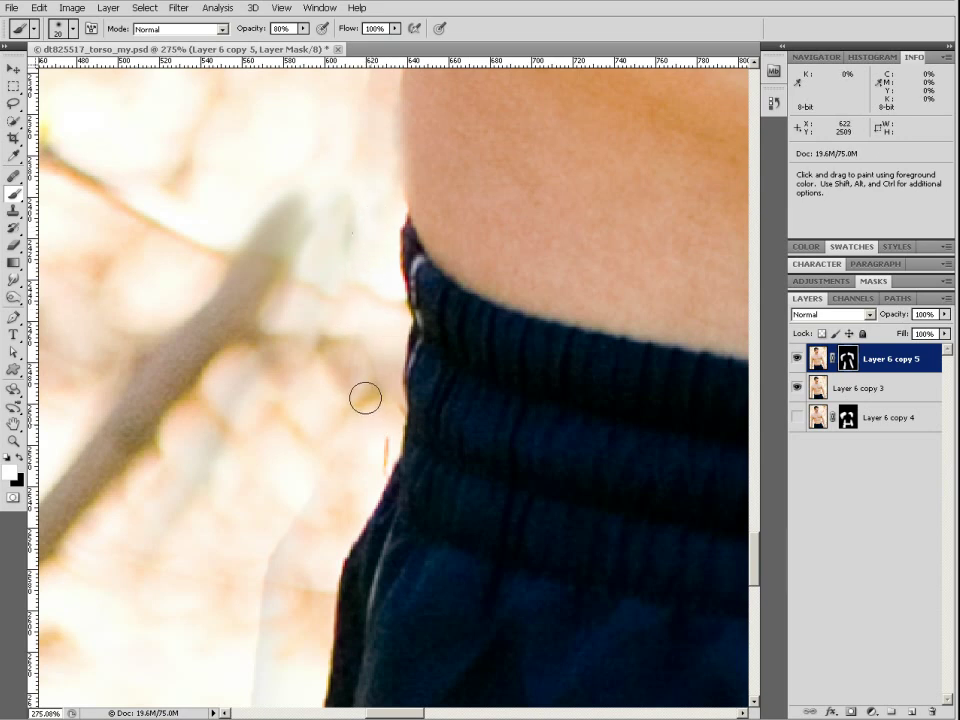
mouse_move(313, 508)
left_mouse_down()
mouse_move(282, 544)
mouse_move(263, 609)
mouse_move(277, 538)
mouse_move(257, 705)
mouse_move(264, 651)
mouse_move(331, 477)
mouse_move(283, 626)
mouse_move(312, 423)
mouse_move(289, 581)
left_mouse_up()
mouse_move(299, 476)
left_mouse_down()
mouse_move(317, 456)
mouse_move(289, 702)
left_mouse_up()
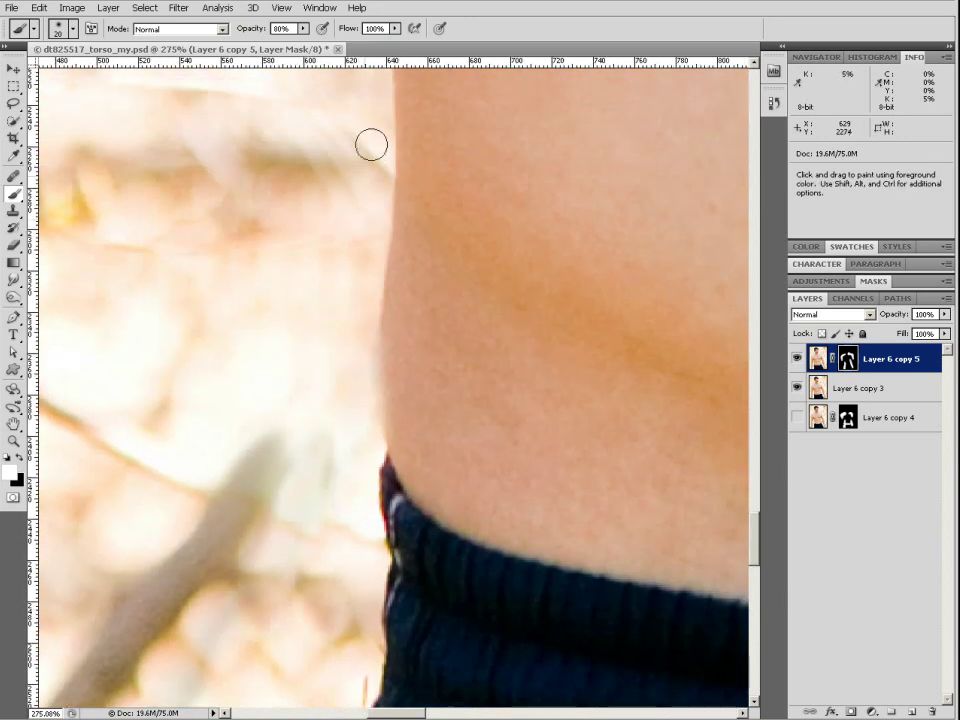
left_click_drag(296, 186, 312, 558)
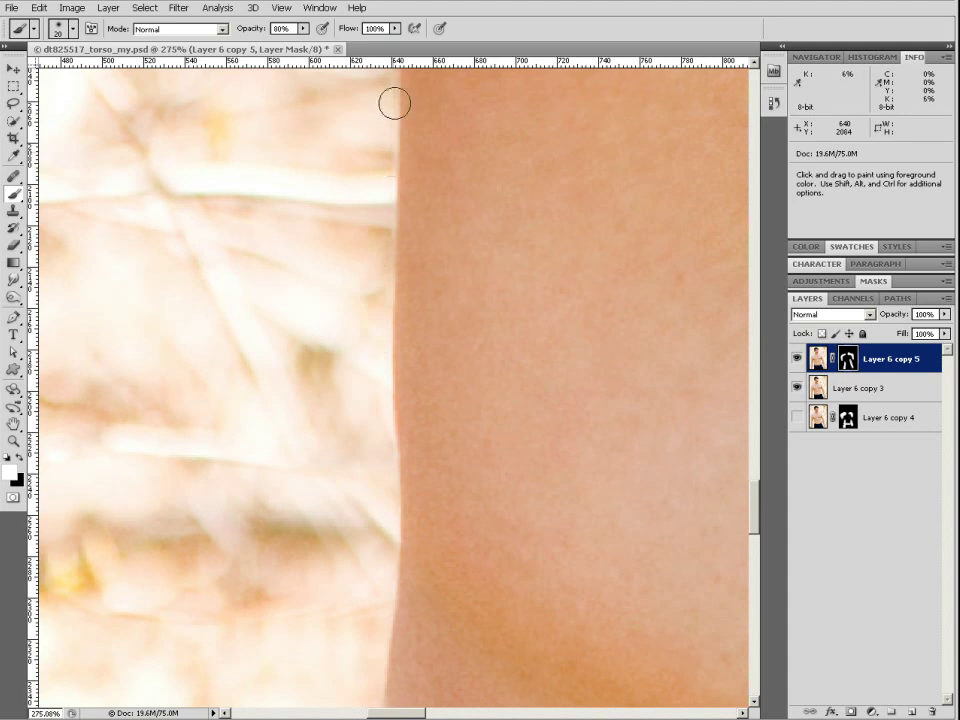
left_click_drag(347, 285, 347, 571)
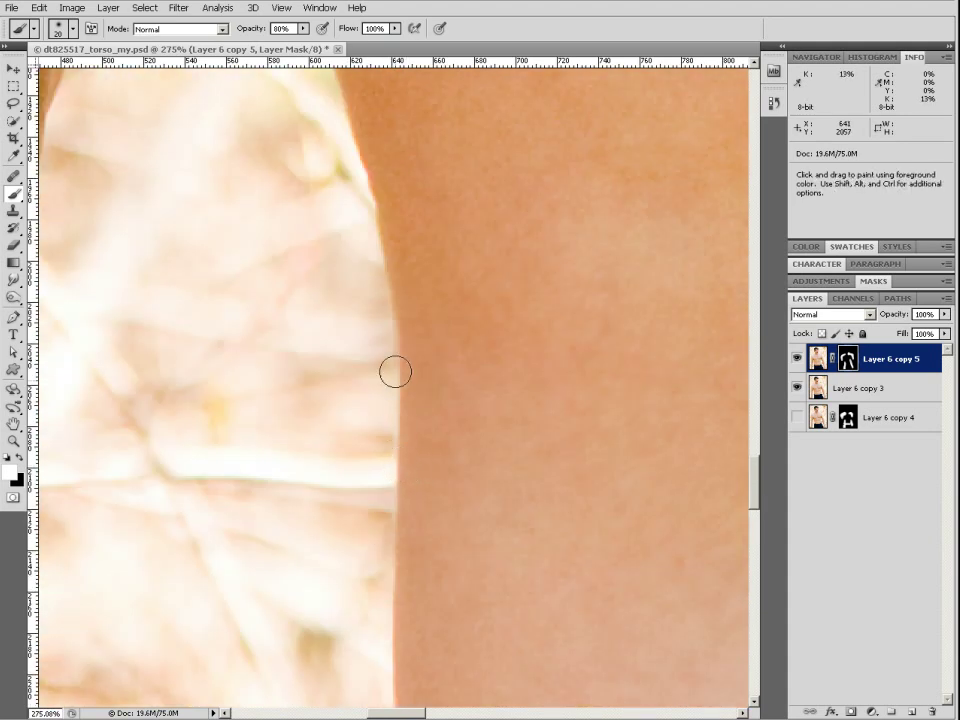
left_click_drag(690, 583, 449, 483)
left_click_drag(700, 480, 90, 510)
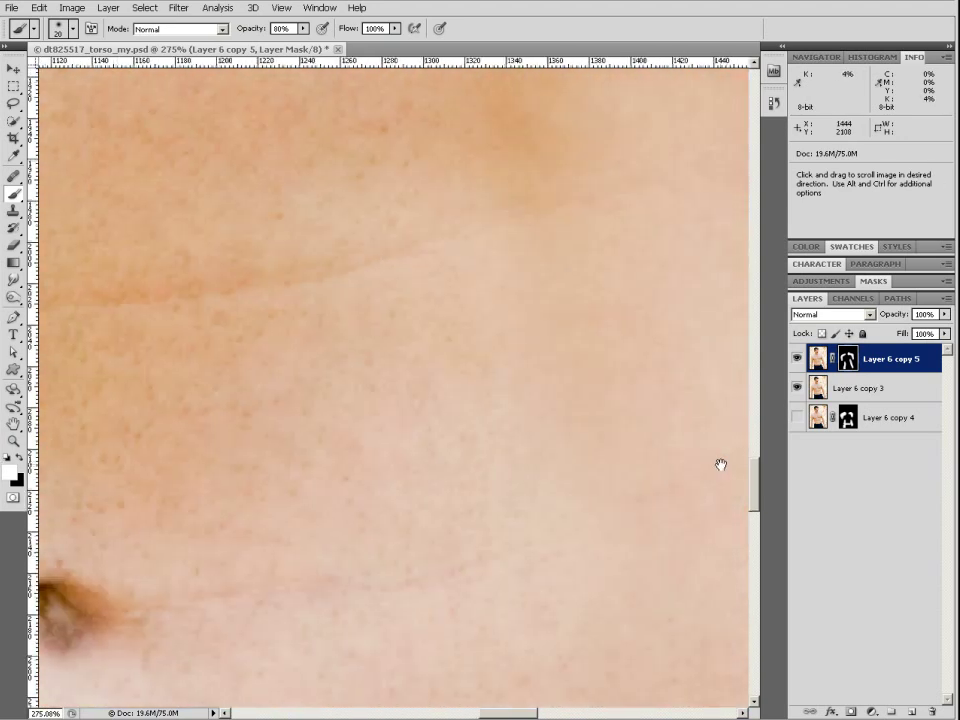
left_click_drag(723, 462, 237, 526)
mouse_move(330, 527)
left_mouse_down()
mouse_move(302, 298)
mouse_move(300, 185)
left_mouse_up()
left_click_drag(319, 566, 349, 225)
mouse_move(392, 348)
left_mouse_down()
mouse_move(354, 126)
mouse_move(634, 261)
left_mouse_up()
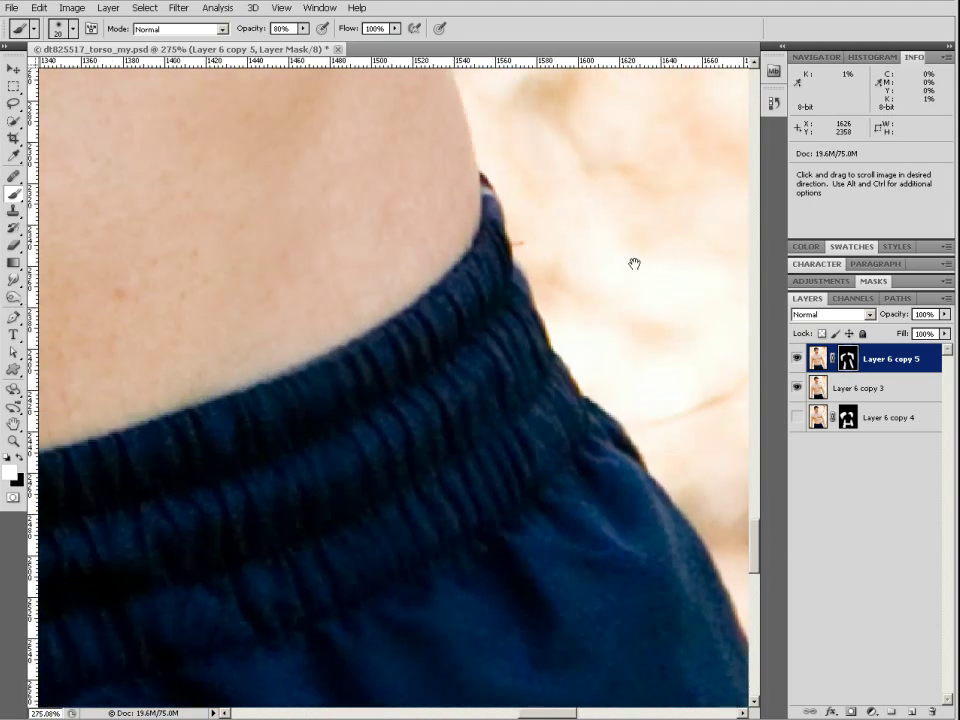
double_click(13, 425)
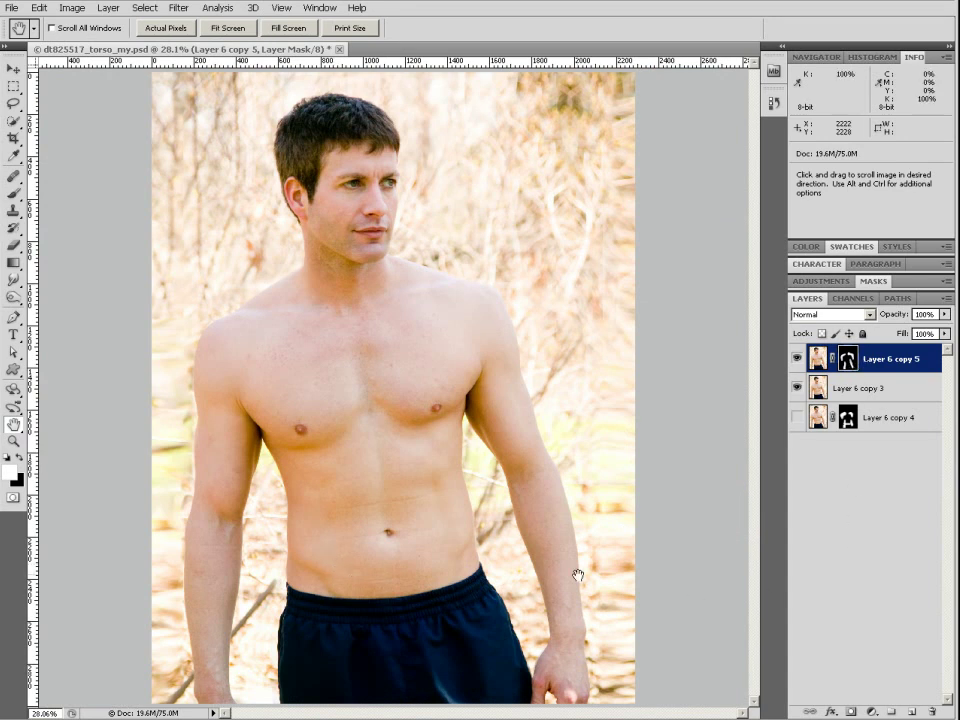
Paint the mask white across the waistband area with a 300 px brush, and compare the figure with and without Layer 6 copy 5
key("b")
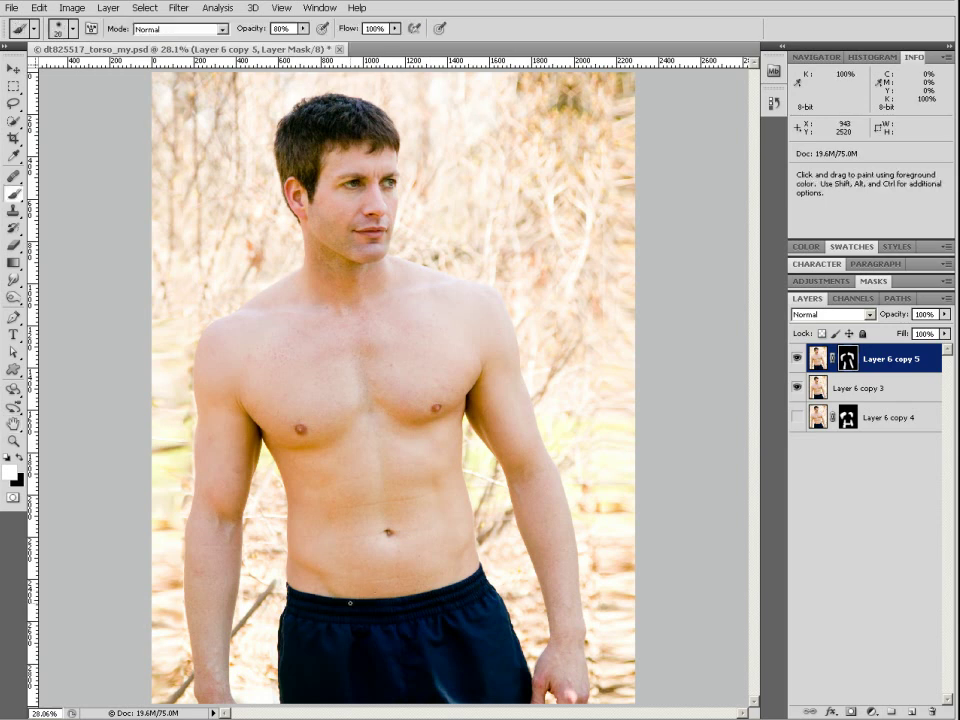
key("bracketright")
key("bracketright")
key("bracketright")
key("bracketright")
key("bracketright")
key("bracketright")
key("bracketright")
key("bracketright")
key("bracketright")
key("bracketright")
key("bracketright")
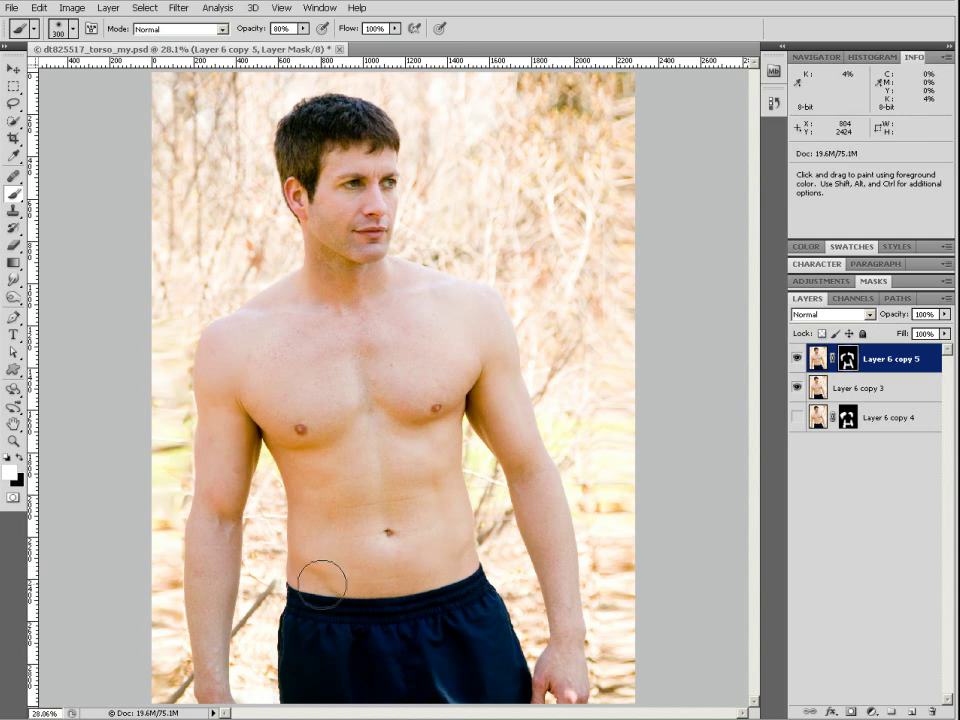
left_click(797, 360)
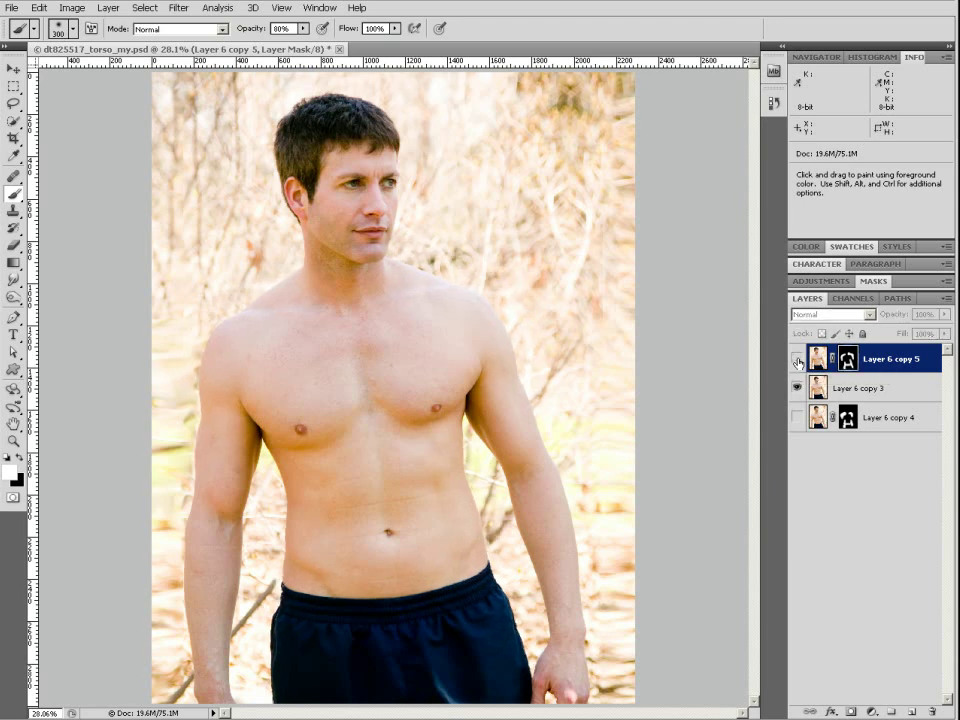
left_click(797, 360)
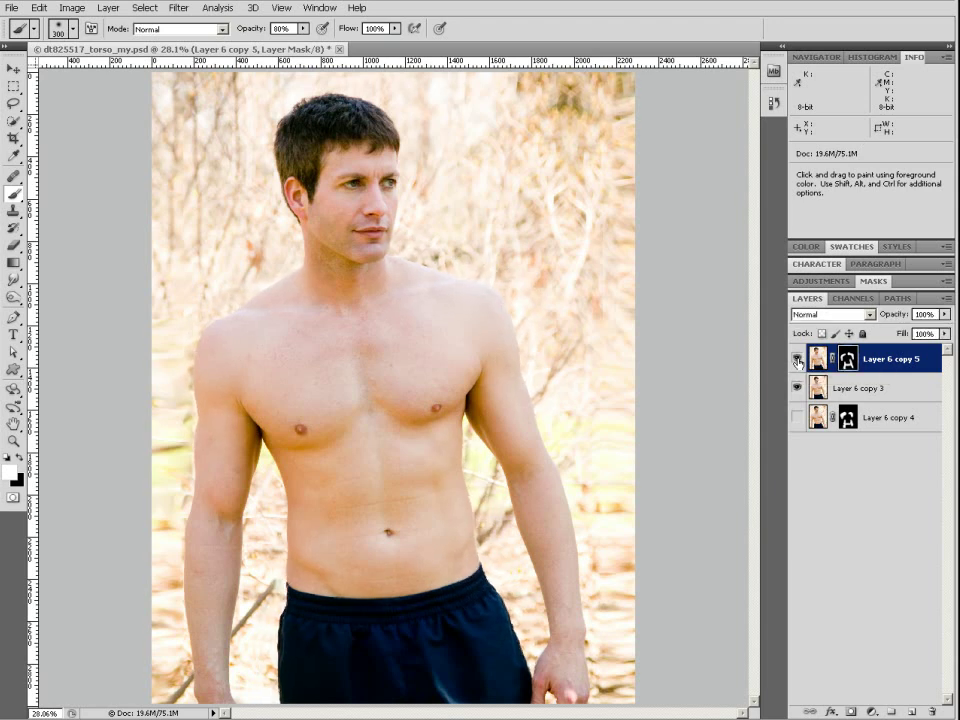